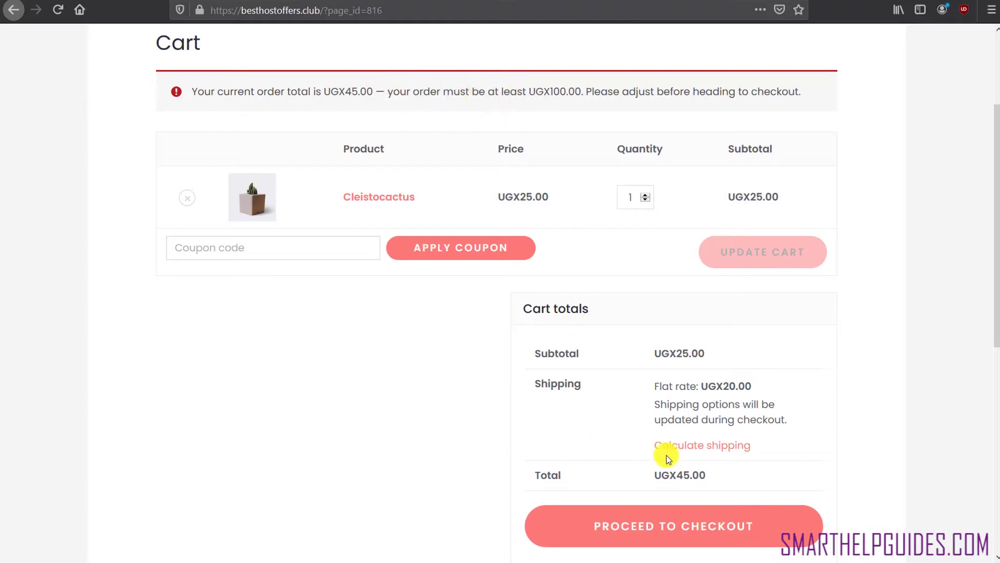
Try to proceed to checkout with the current cart.
scroll(669, 457, "down", 2)
left_click(648, 458)
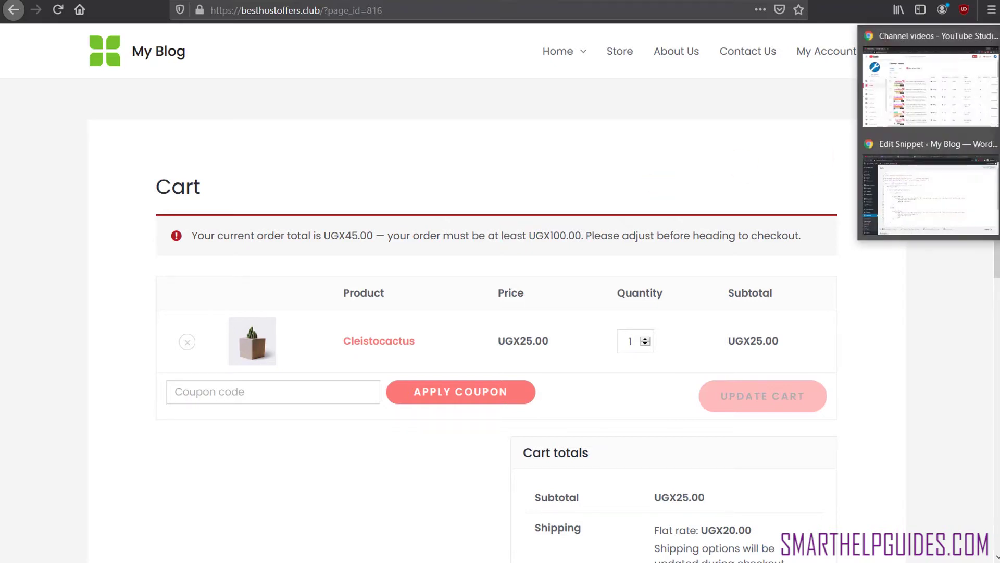
left_click(877, 183)
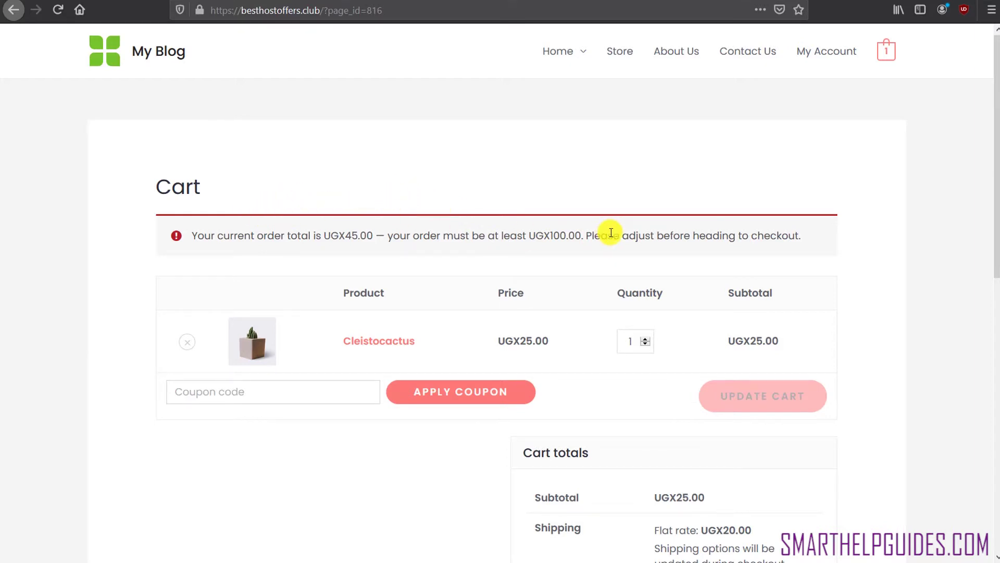
scroll(607, 232, "down", 3)
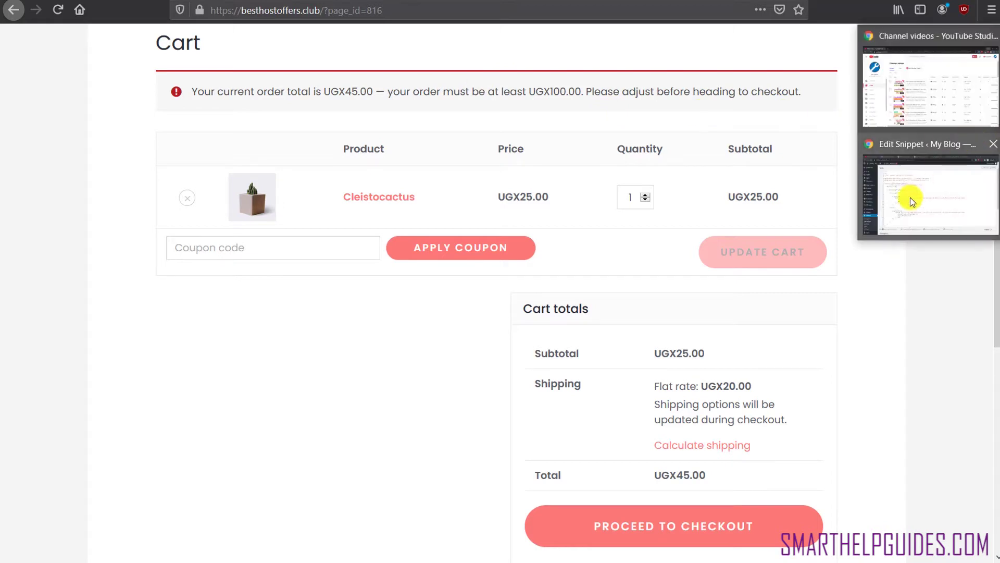
Leave the minimum-order snippet editor for the Installed Plugins list.
left_click(904, 189)
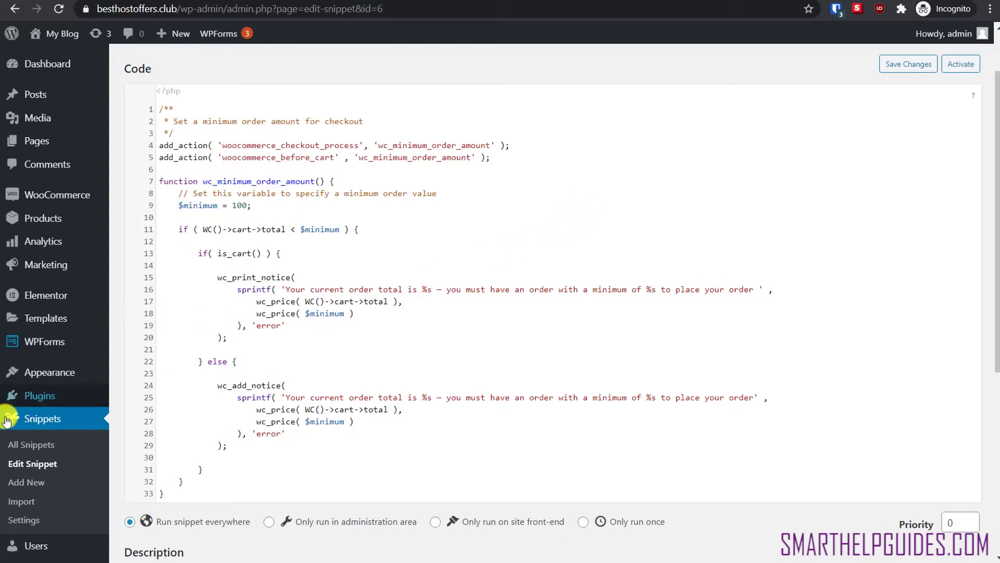
mouse_move(89, 401)
left_click(141, 397)
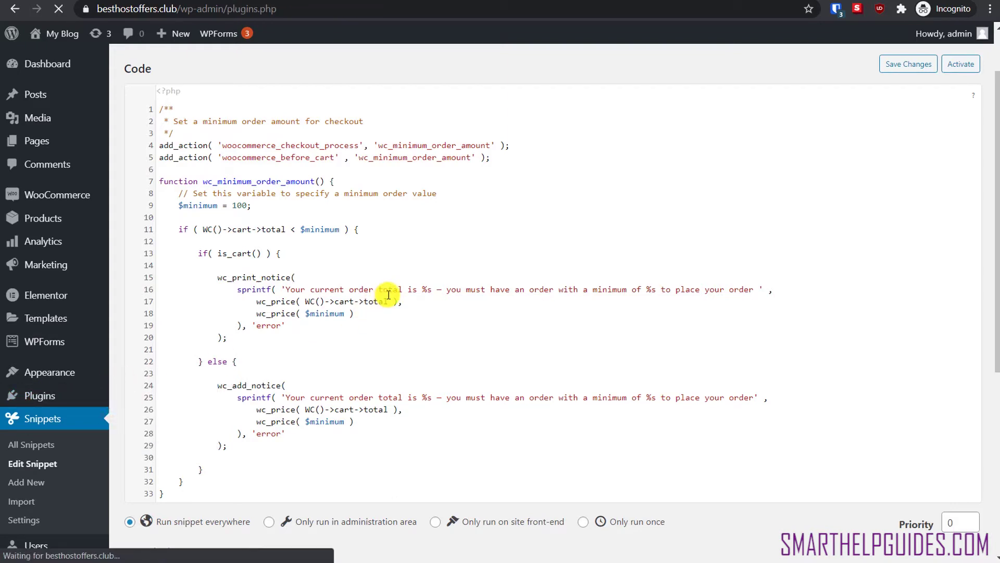
Highlight the WC Minimum Order Amount plugin in the list, then go to Add New plugins.
scroll(388, 295, "down", 7)
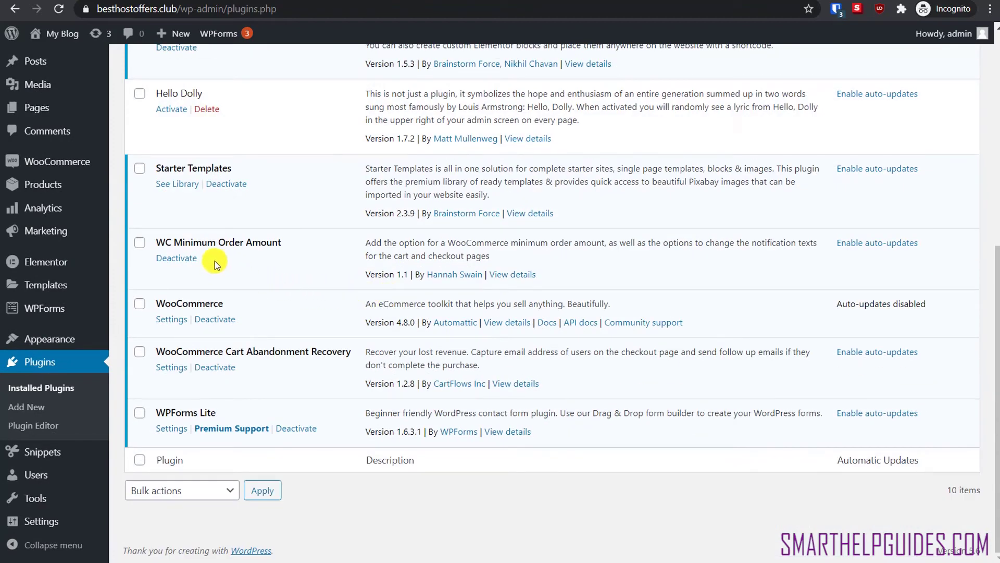
left_click_drag(286, 243, 152, 246)
key("ctrl+c")
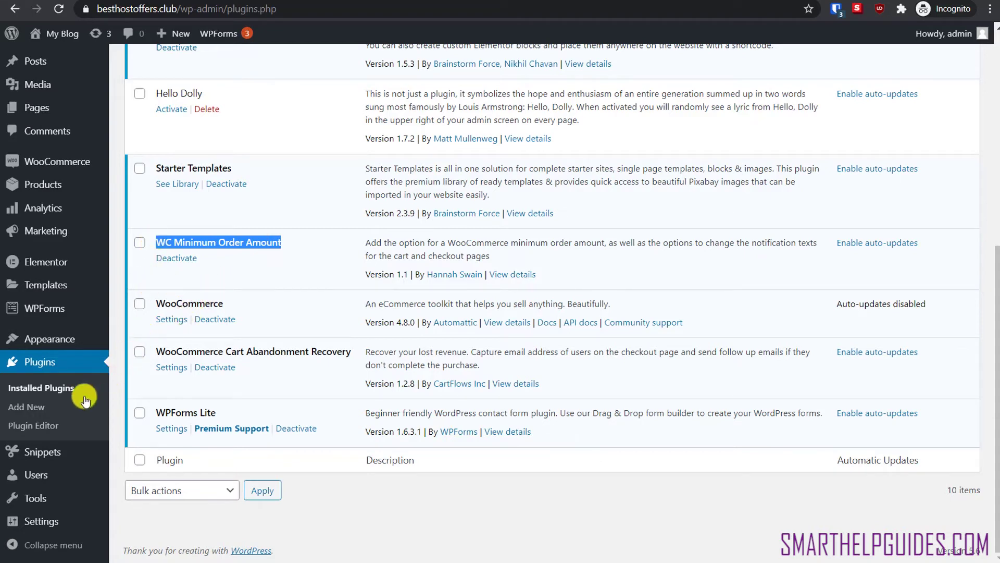
scroll(293, 290, "up", 7)
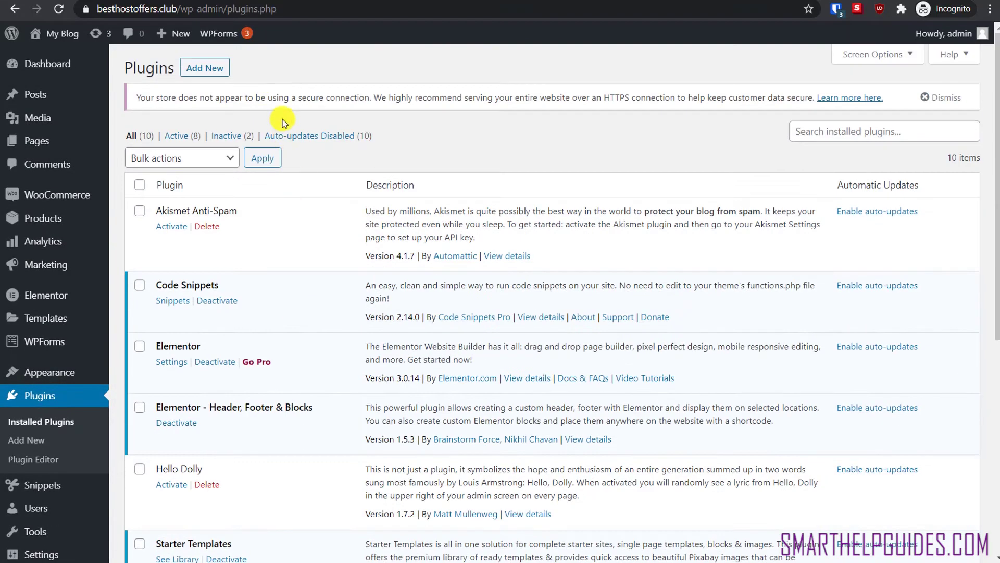
left_click(228, 68)
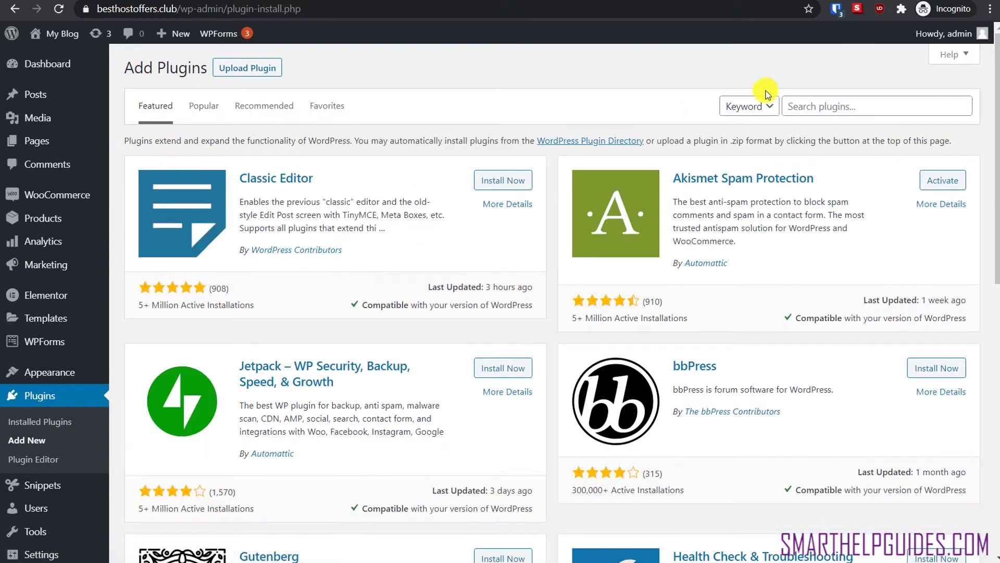
Search plugins for 'WC Minimum Order Amount' to confirm it is already Active.
left_click(810, 106)
key("ctrl+v")
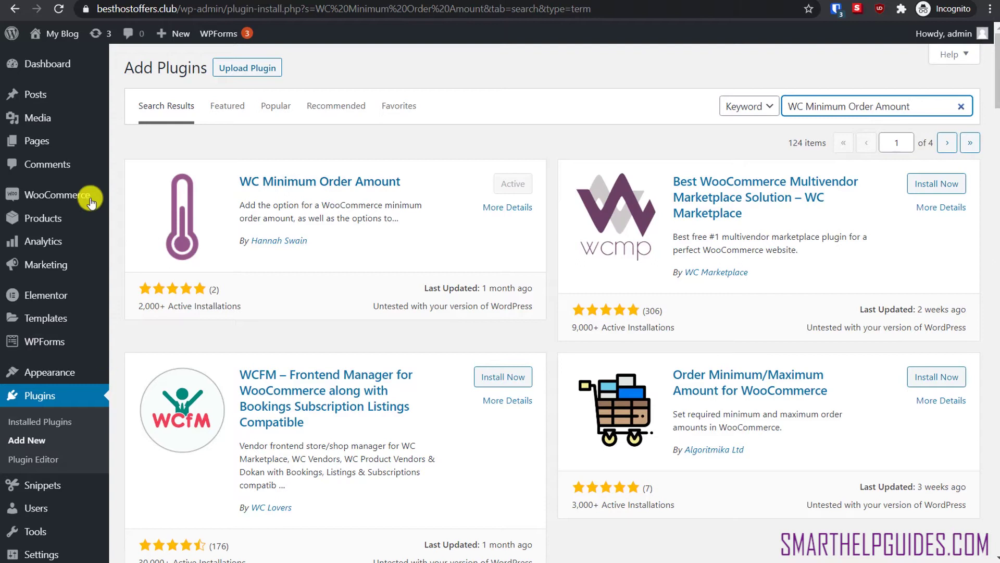
mouse_move(61, 206)
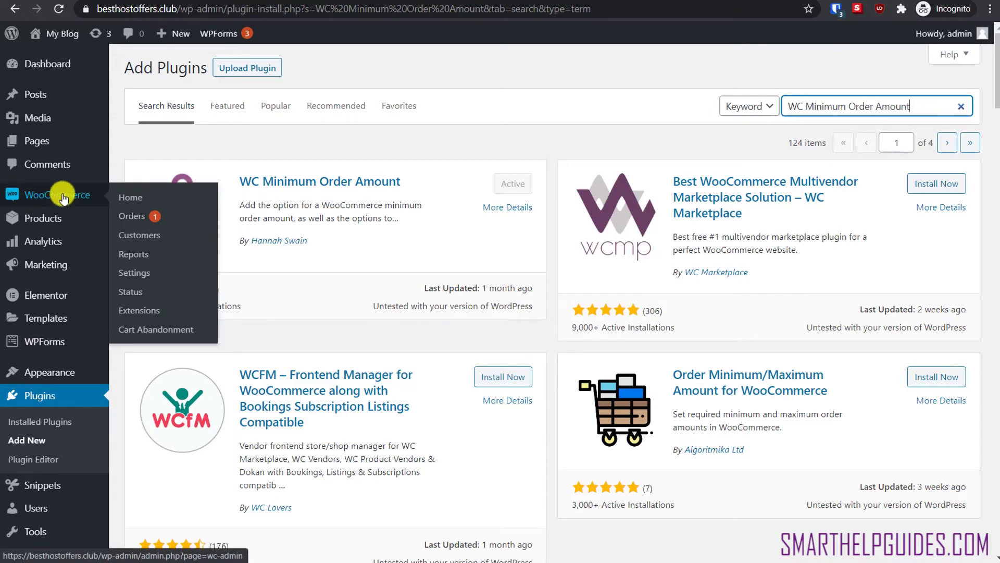
In WooCommerce Settings, change the Minimum order amount from 100 to 60.
left_click(130, 277)
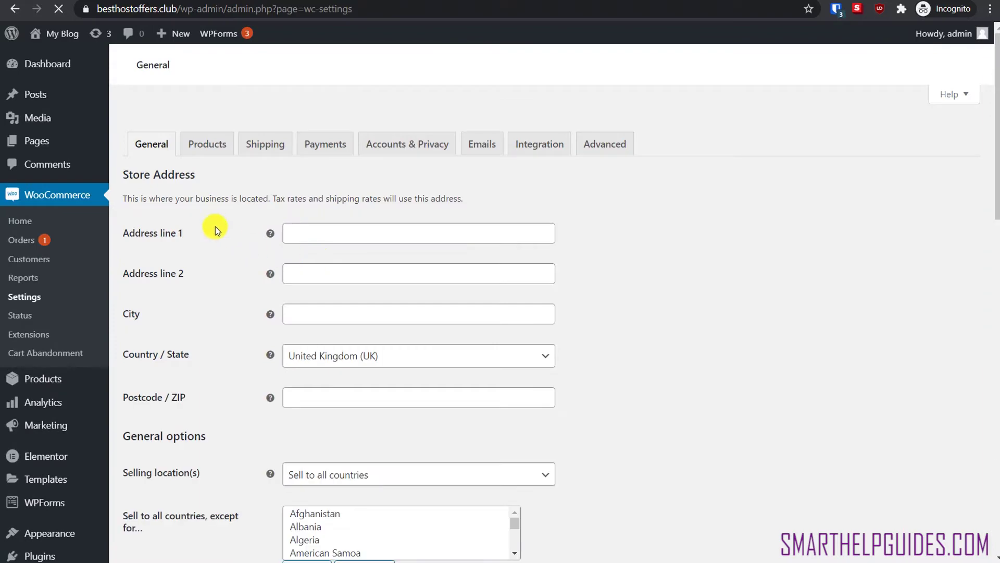
scroll(197, 284, "down", 10)
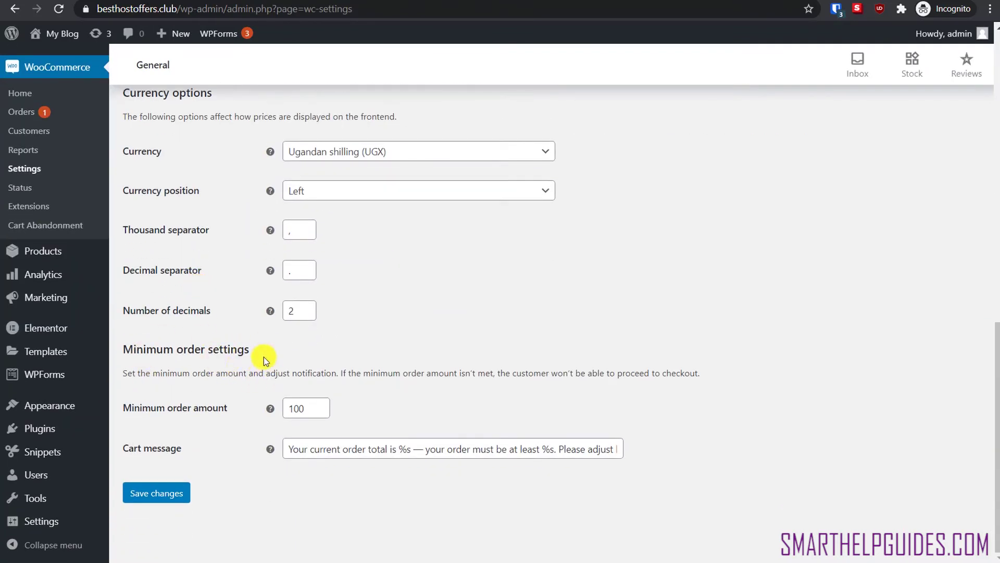
left_click_drag(118, 348, 252, 348)
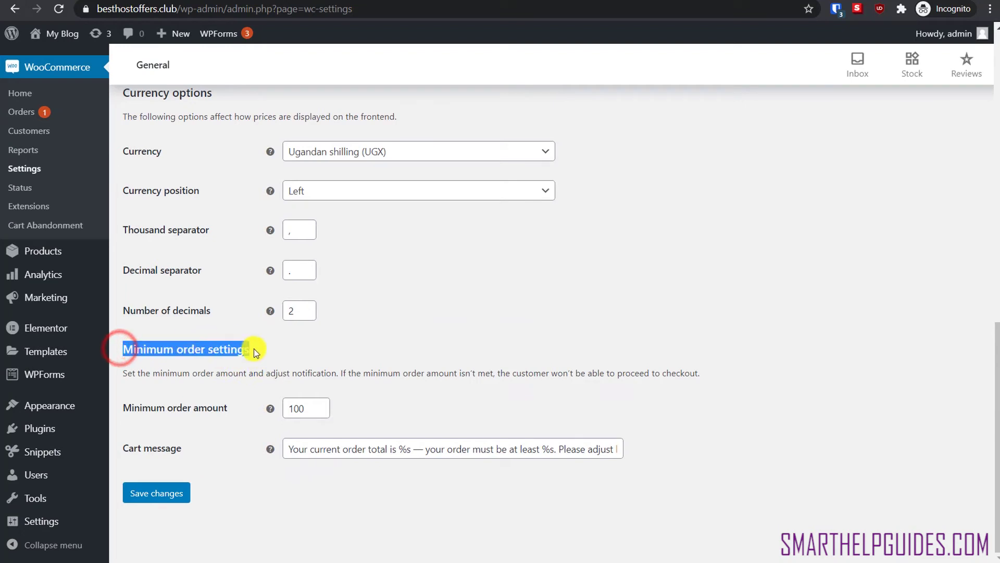
left_click(292, 351)
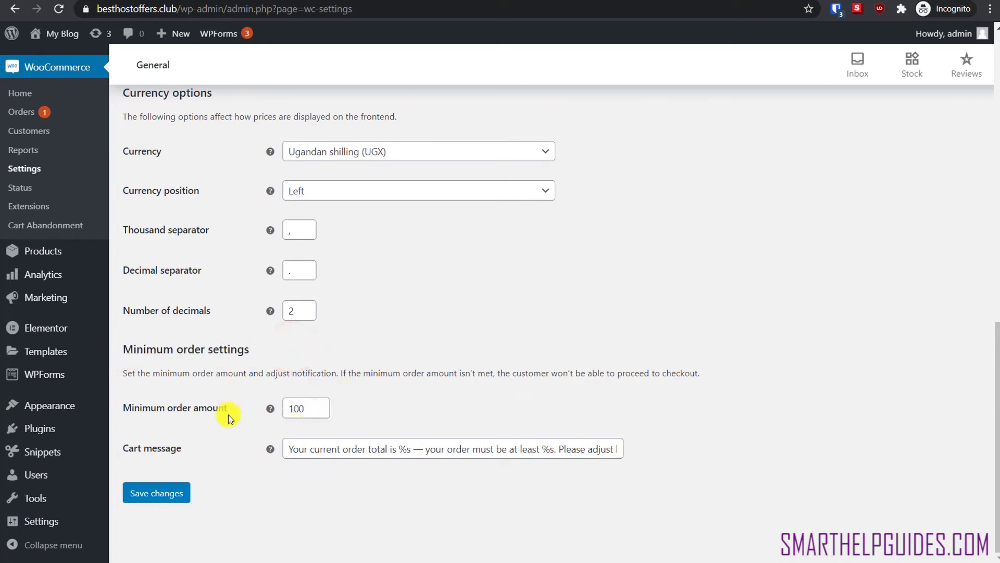
left_click_drag(305, 408, 283, 420)
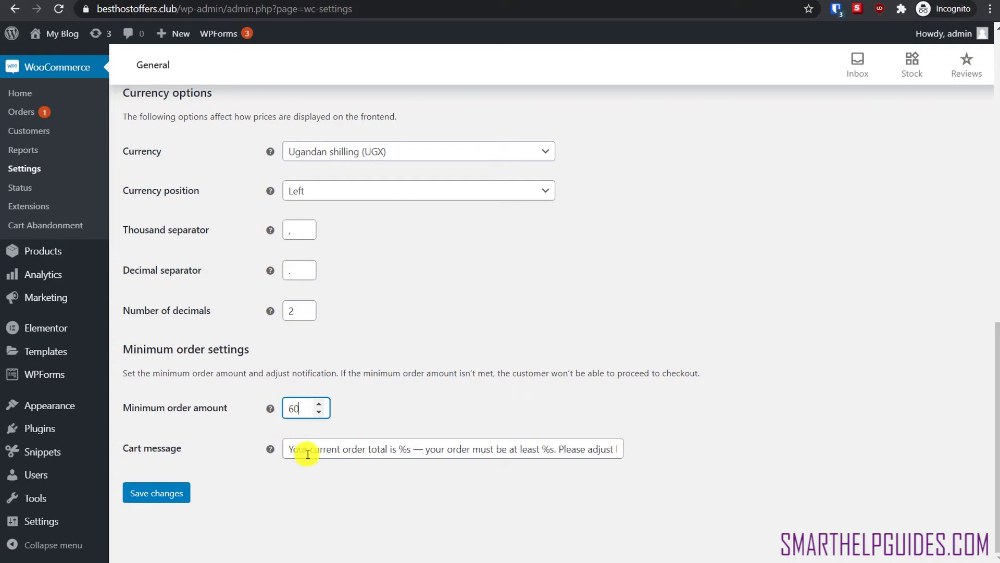
Review the cart message's two %s placeholders and save the minimum order settings.
left_click(285, 456)
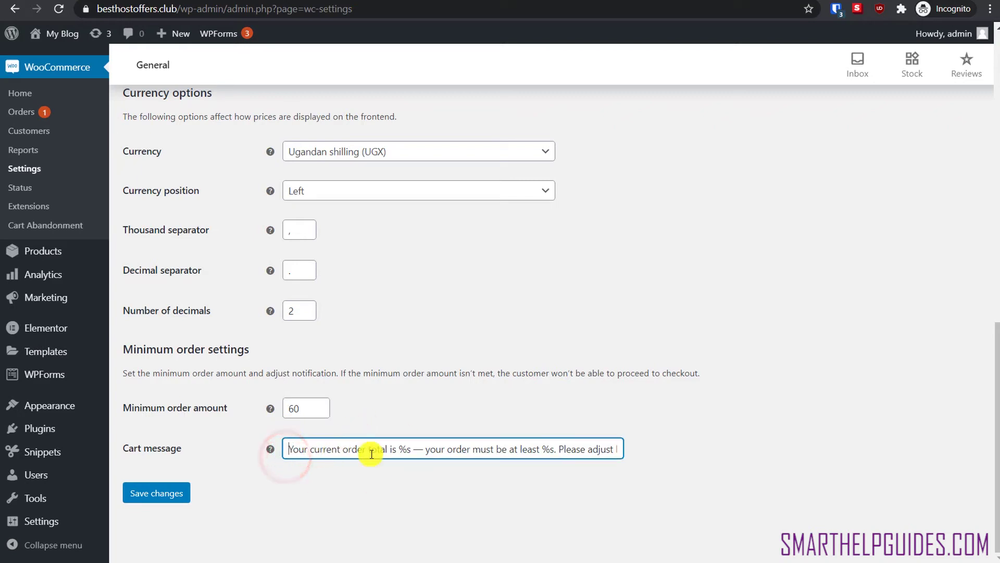
left_click_drag(390, 452, 402, 451)
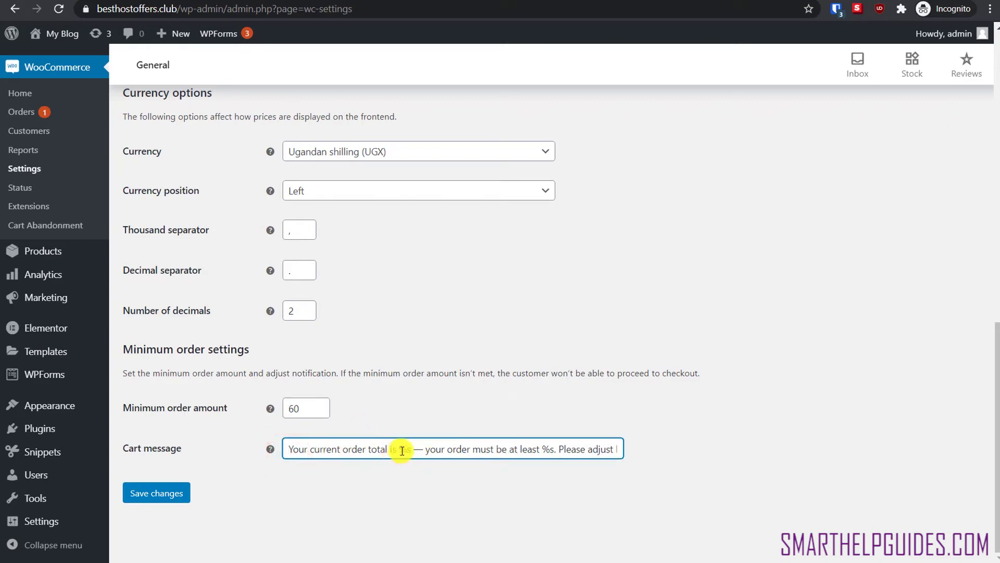
double_click(403, 449)
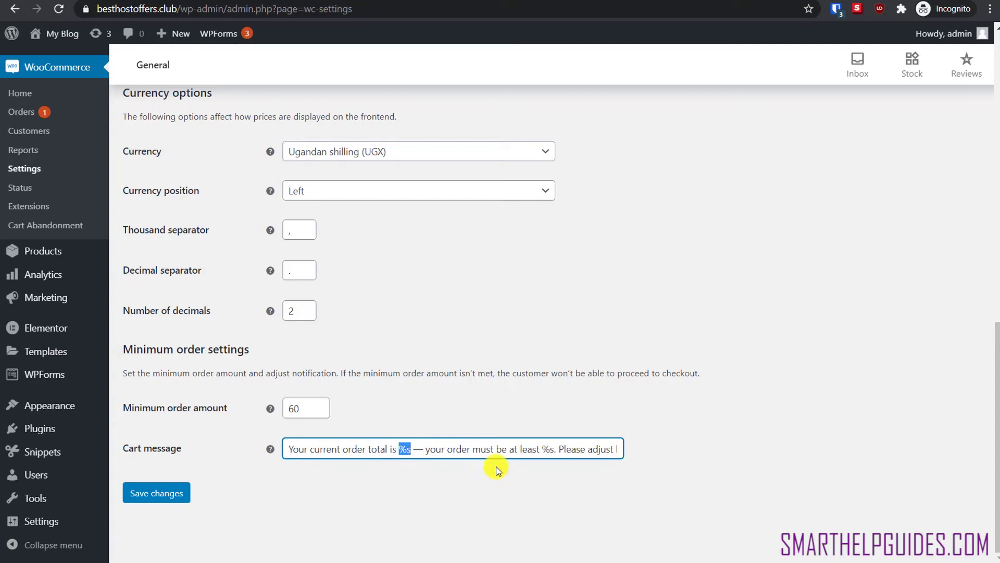
double_click(549, 452)
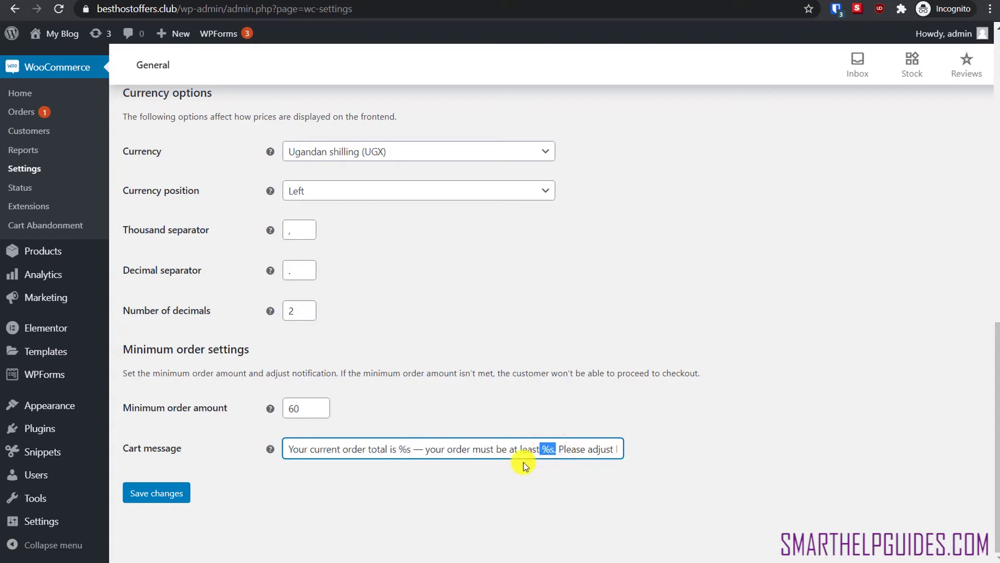
left_click(504, 409)
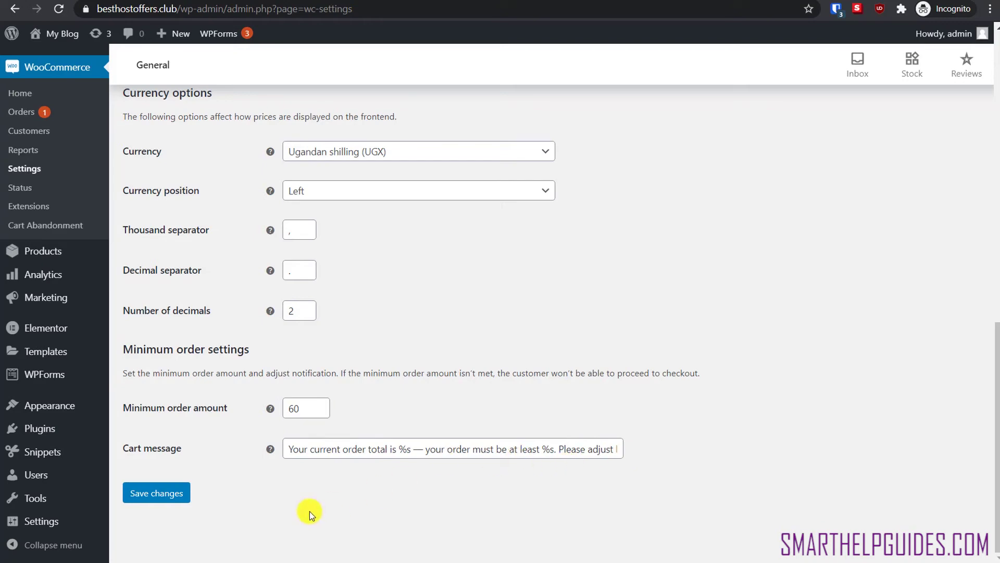
left_click(185, 492)
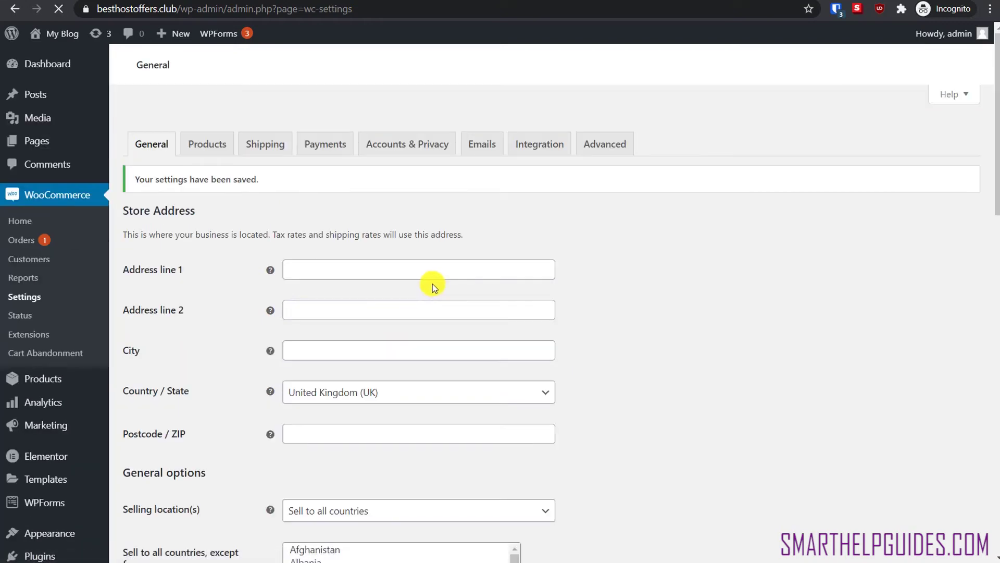
Set the store currency to United States (US) dollar and save.
scroll(433, 283, "down", 13)
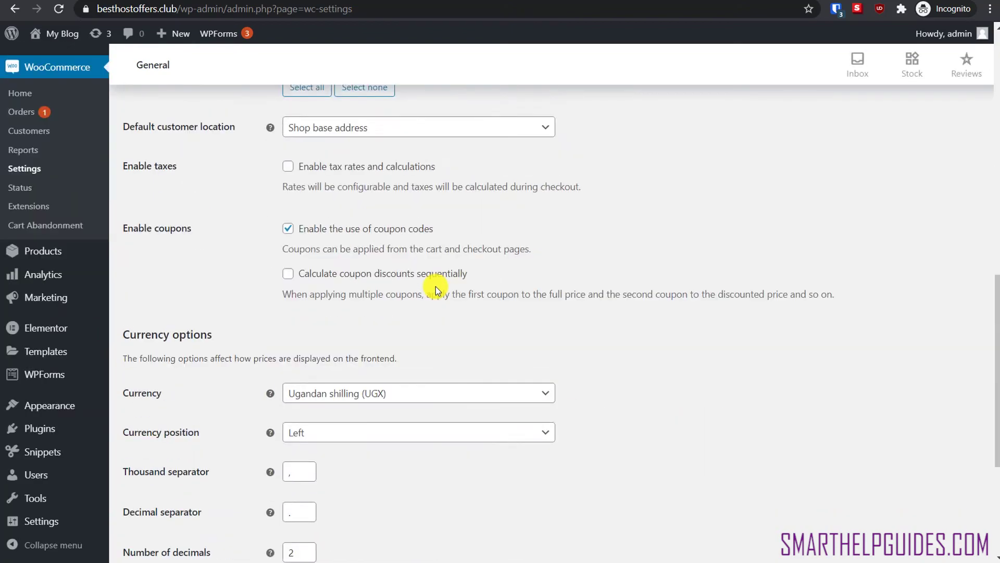
scroll(436, 286, "down", 4)
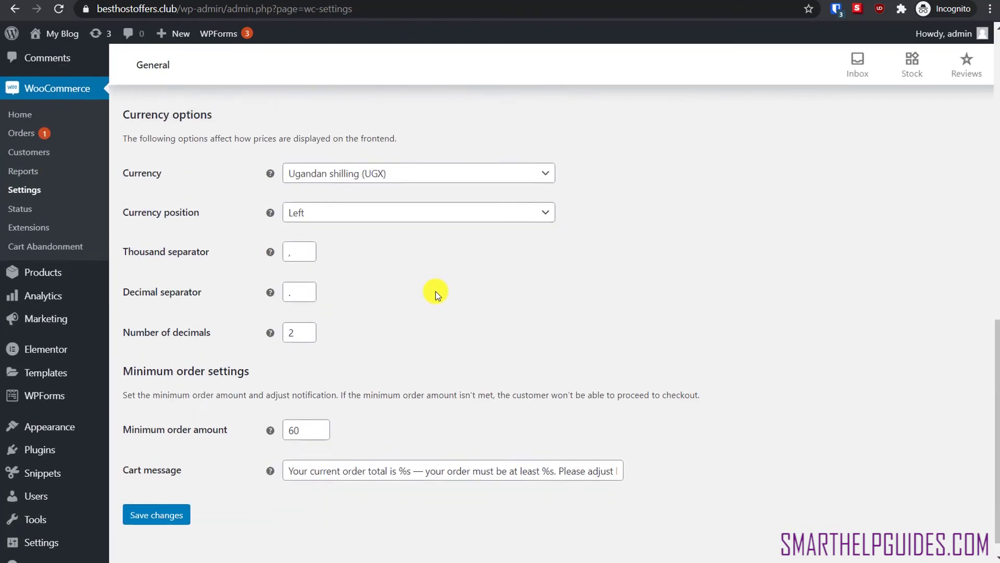
scroll(435, 292, "up", 6)
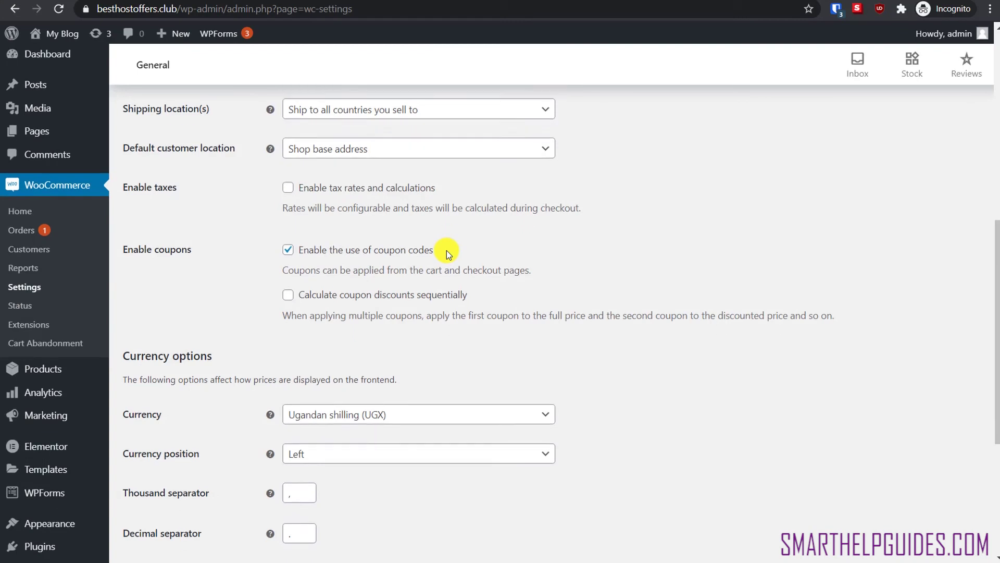
scroll(446, 250, "down", 3)
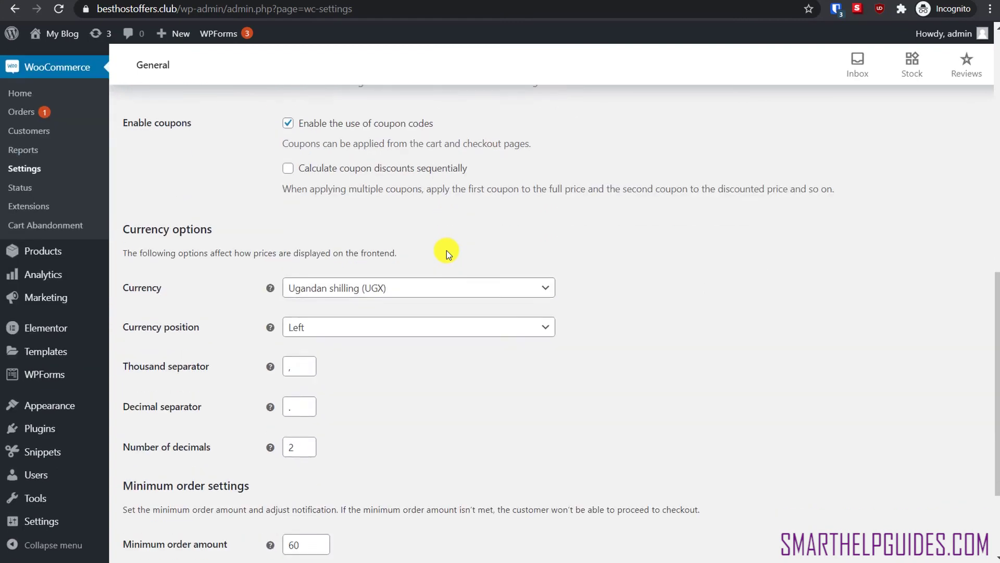
left_click(348, 291)
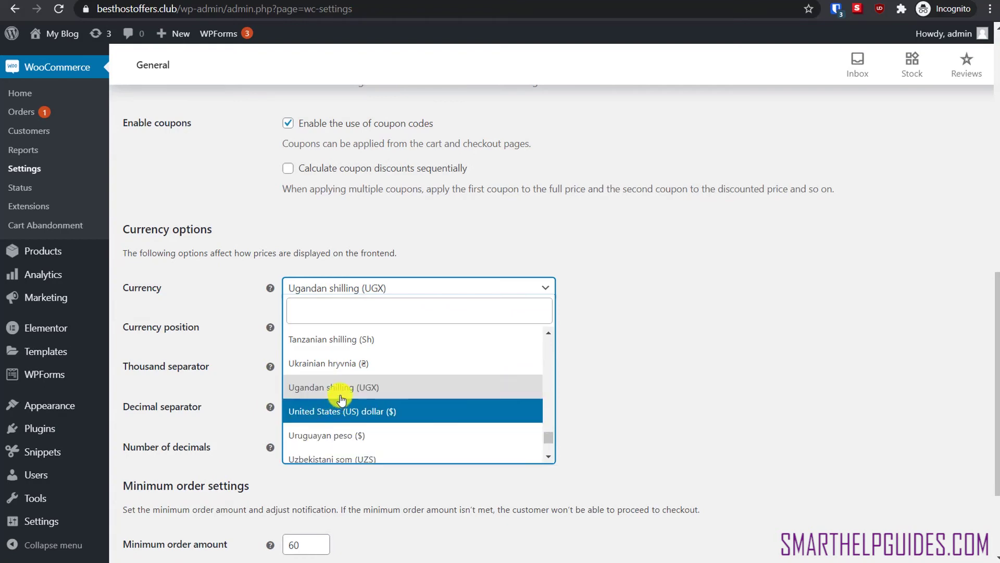
left_click(329, 411)
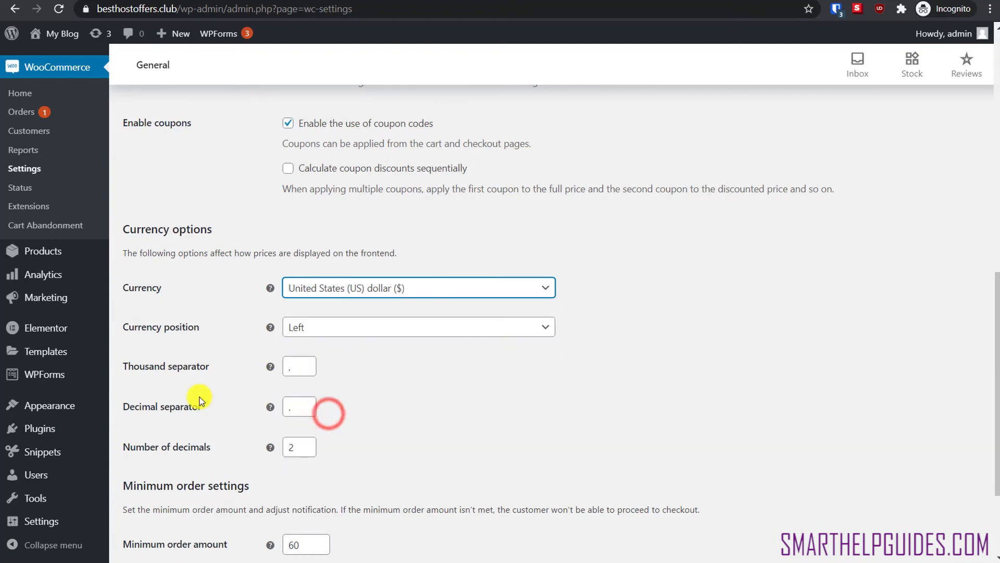
scroll(188, 401, "down", 3)
left_click(157, 497)
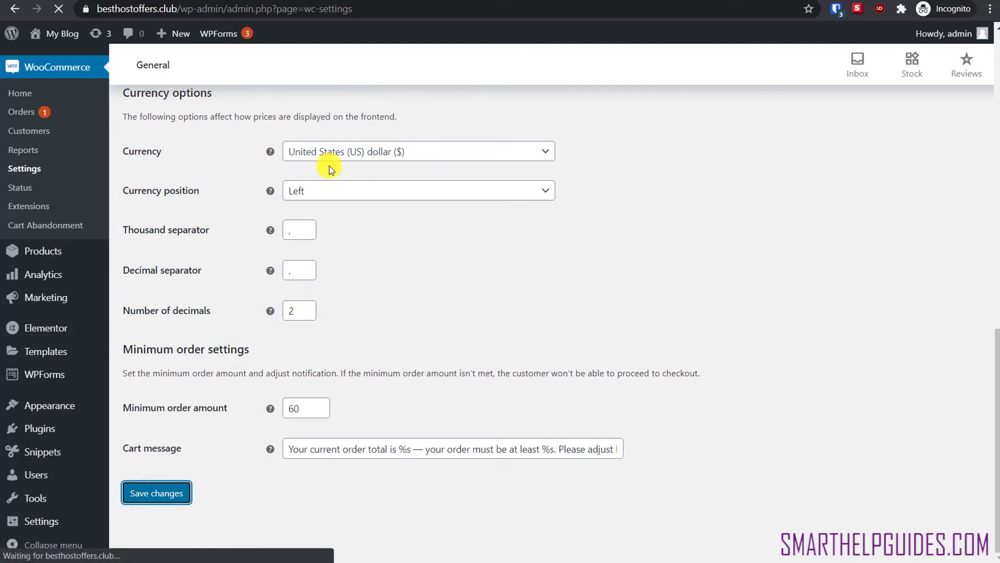
Verify the Currency dropdown now shows US dollar, leaving it unchanged.
scroll(281, 279, "down", 3)
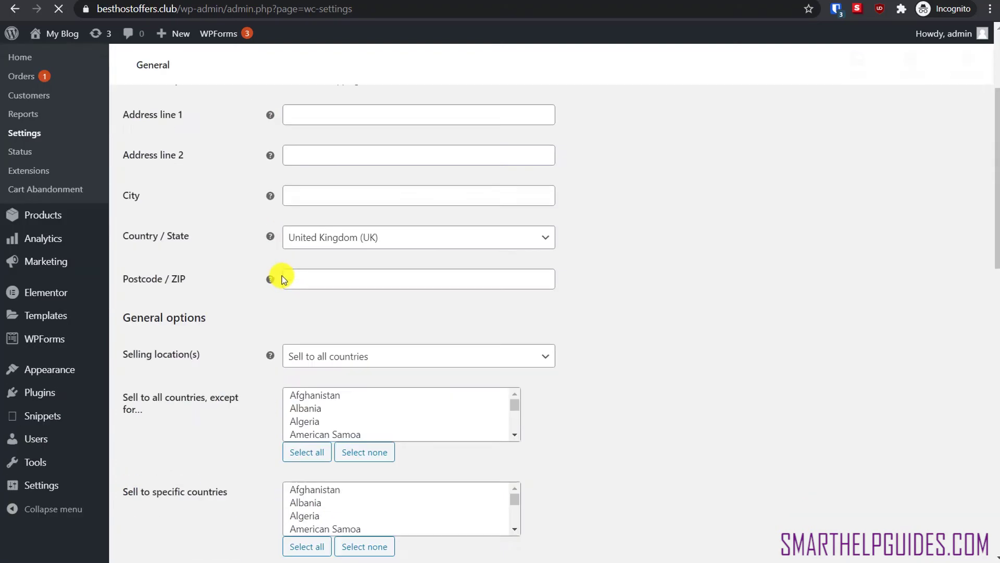
scroll(276, 297, "down", 10)
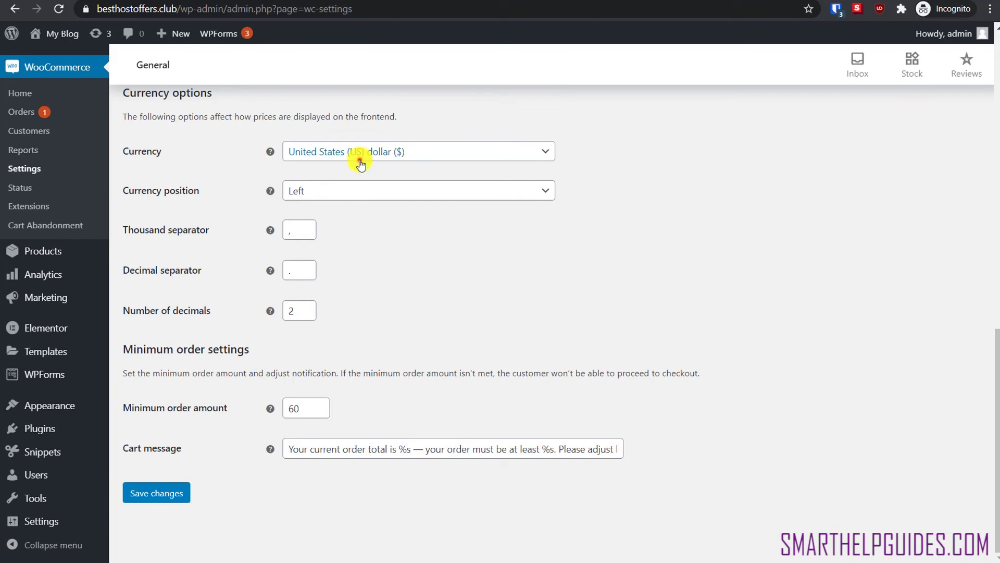
left_click(361, 165)
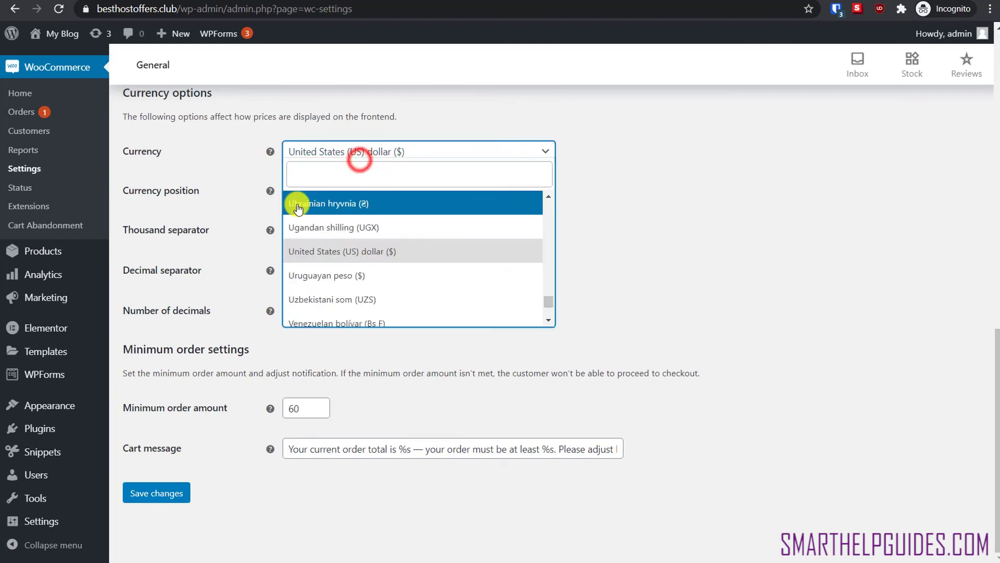
left_click(641, 211)
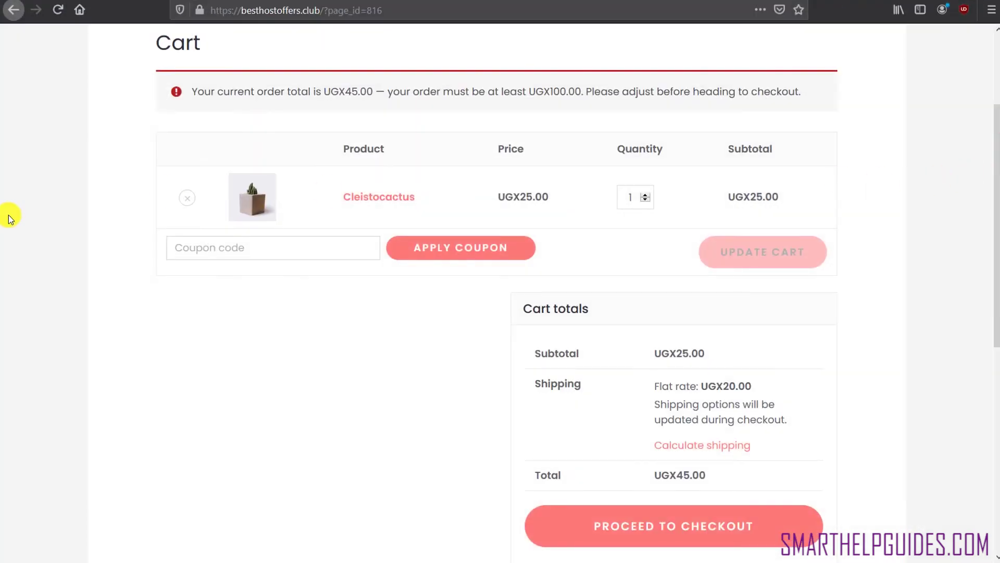
Add one Ball Cactus to the cart from the Store page.
scroll(10, 218, "up", 3)
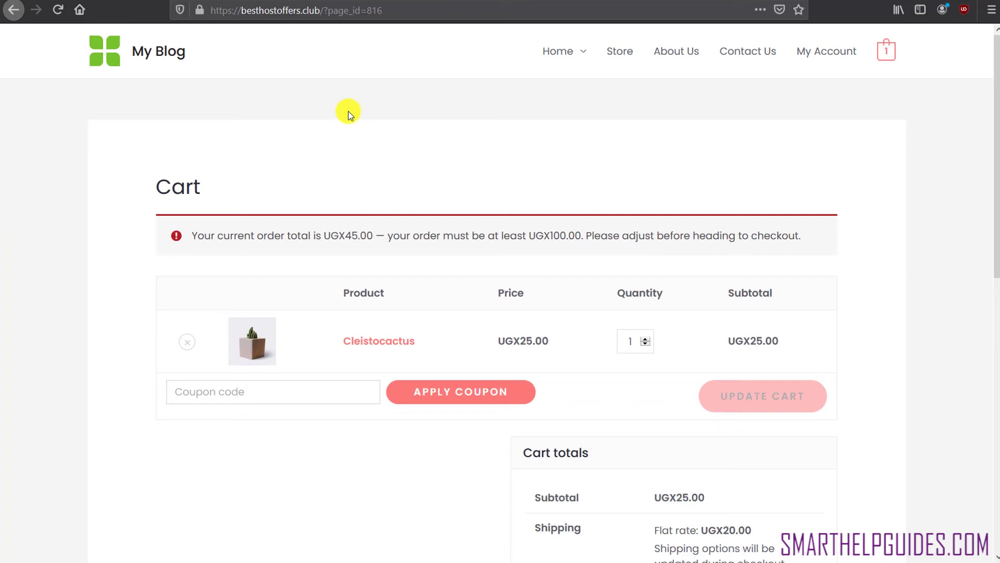
left_click(620, 58)
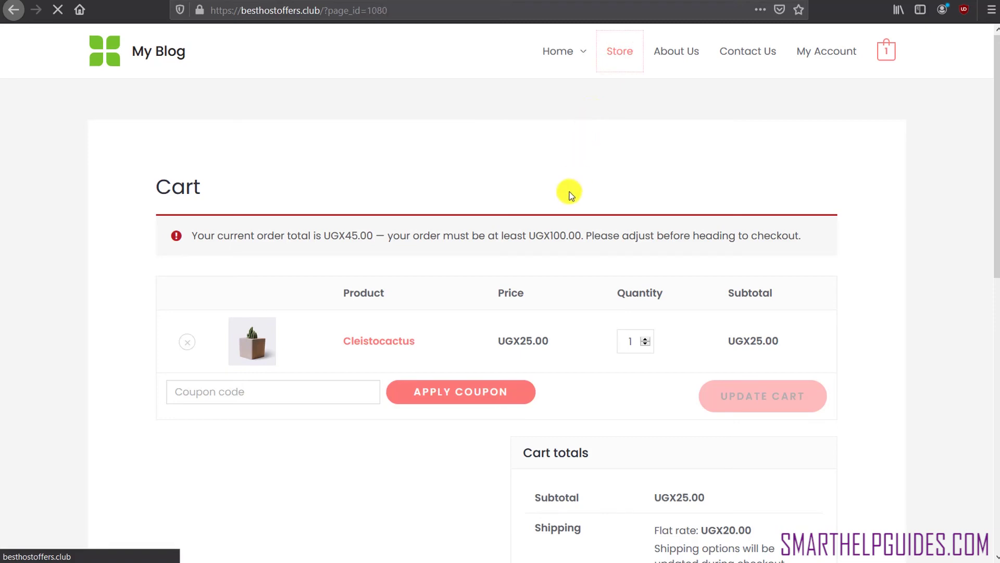
scroll(408, 311, "down", 10)
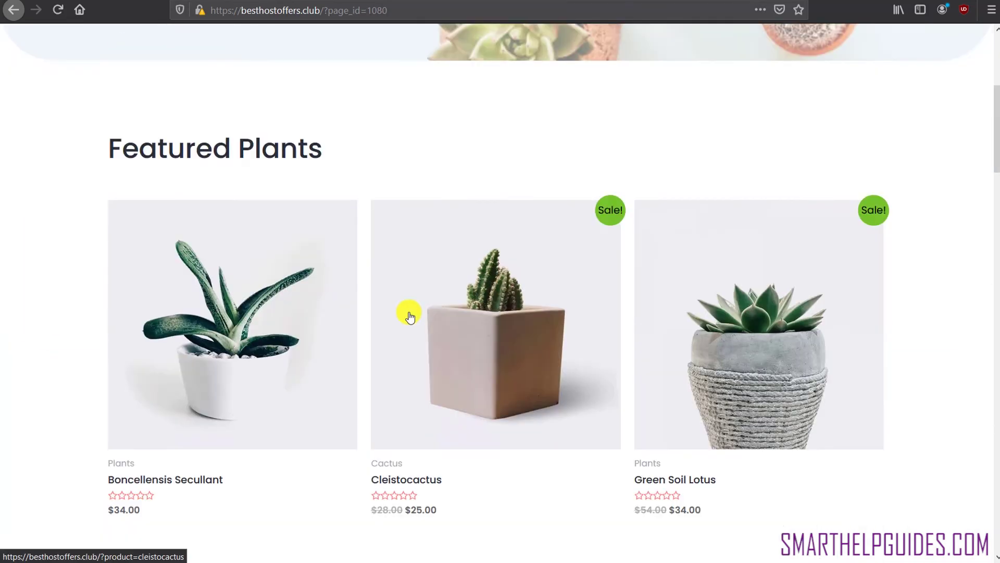
scroll(451, 384, "down", 3)
scroll(452, 384, "down", 7)
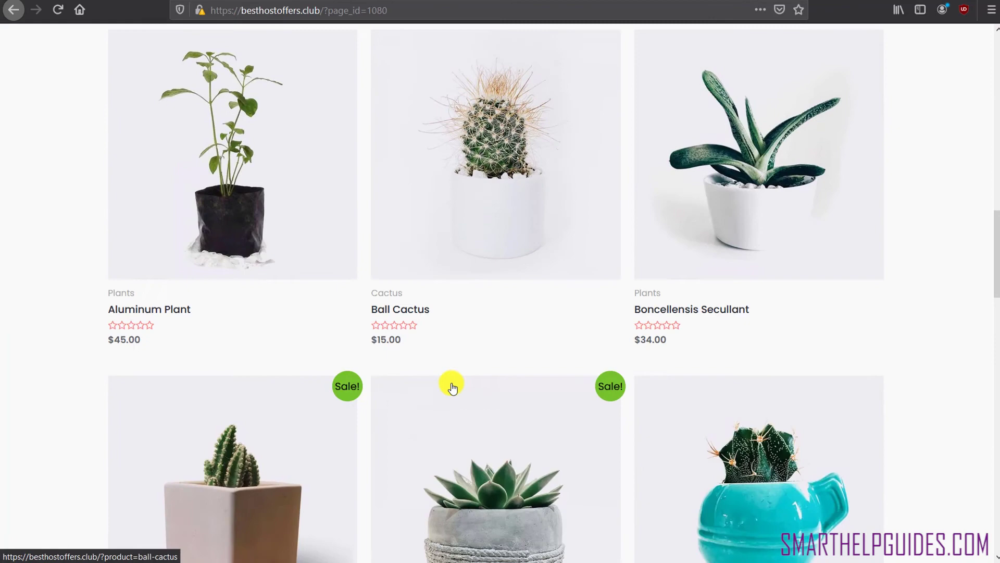
scroll(452, 386, "down", 1)
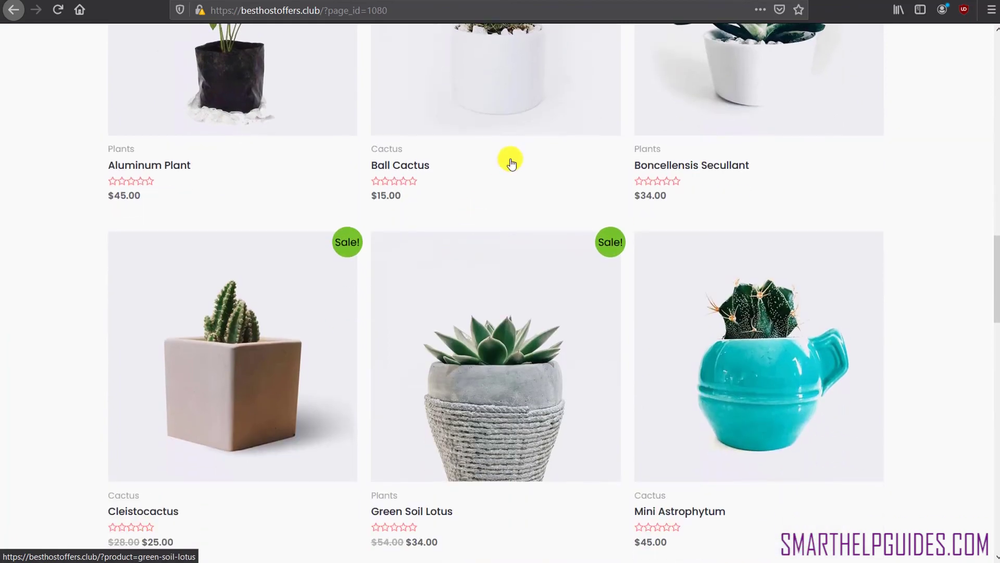
left_click(477, 83)
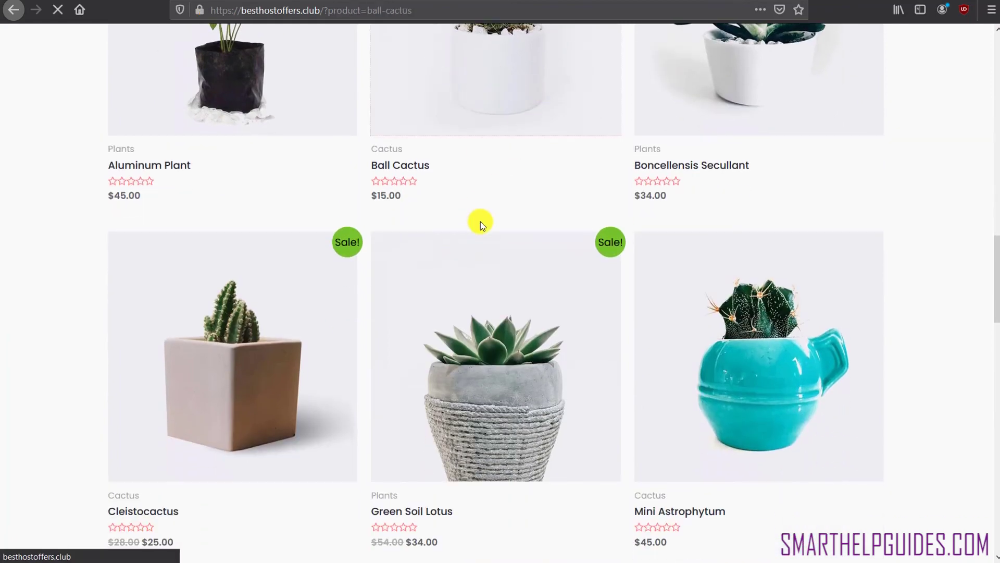
scroll(480, 226, "down", 1)
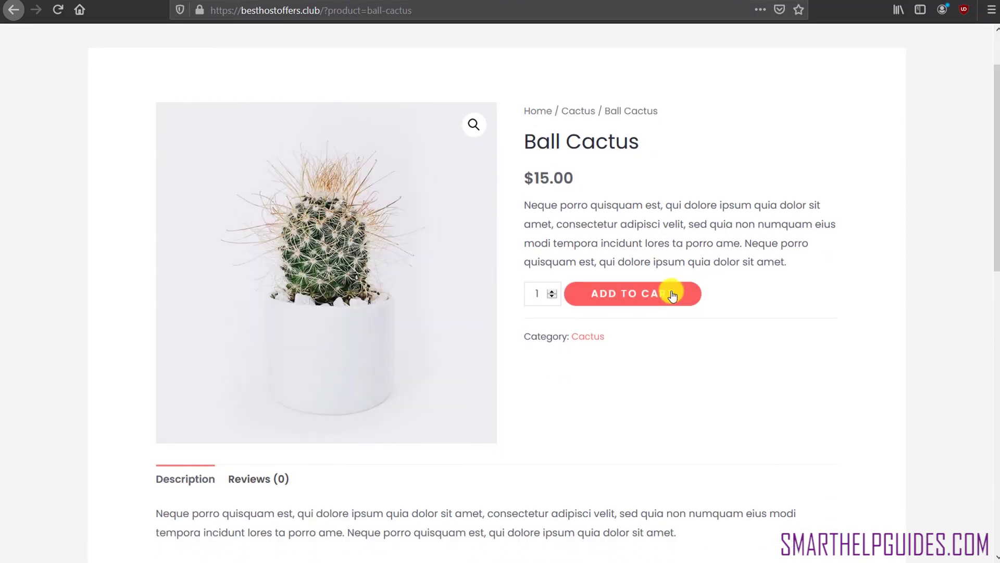
left_click(653, 298)
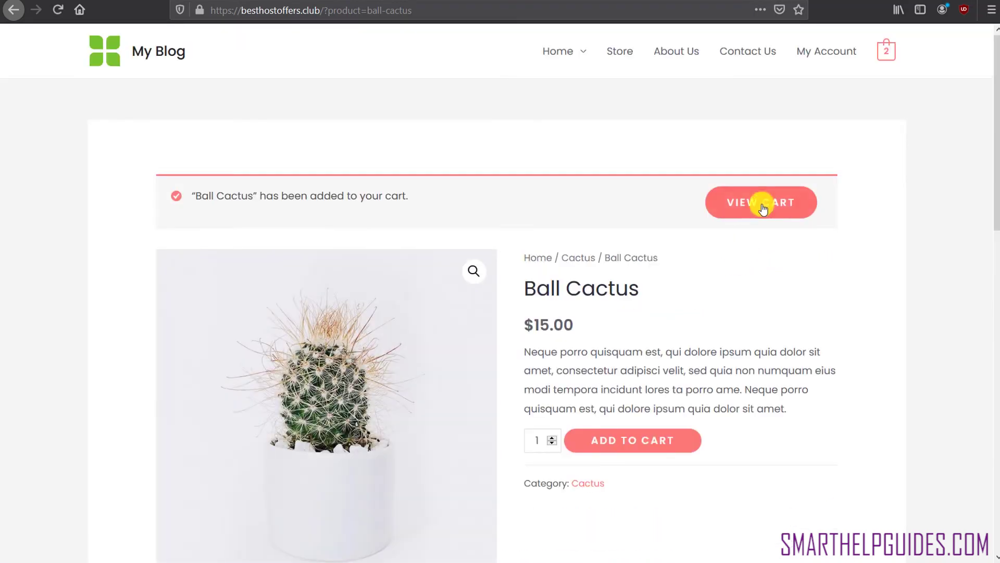
View the $60.00 cart and proceed to checkout.
left_click(761, 203)
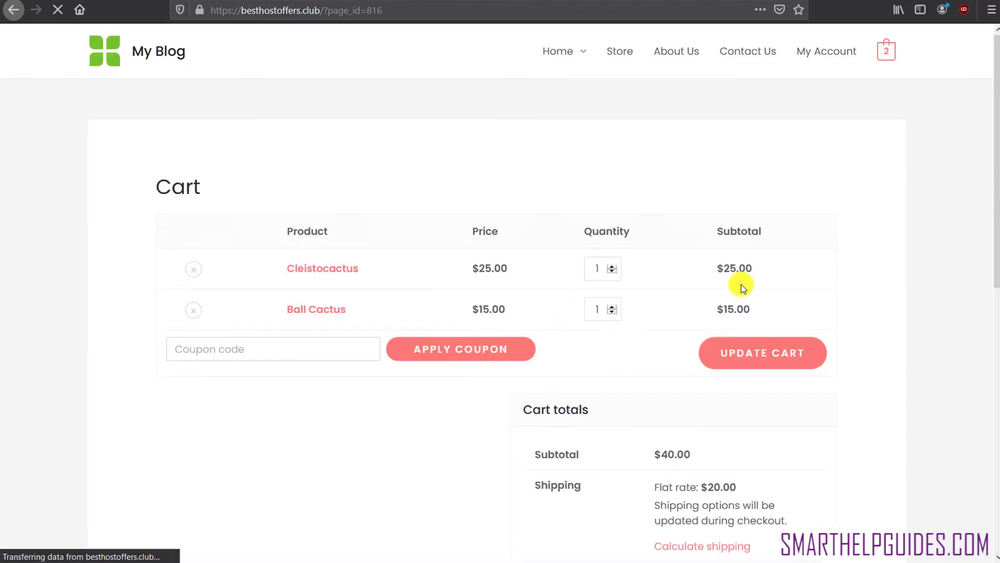
scroll(694, 311, "down", 3)
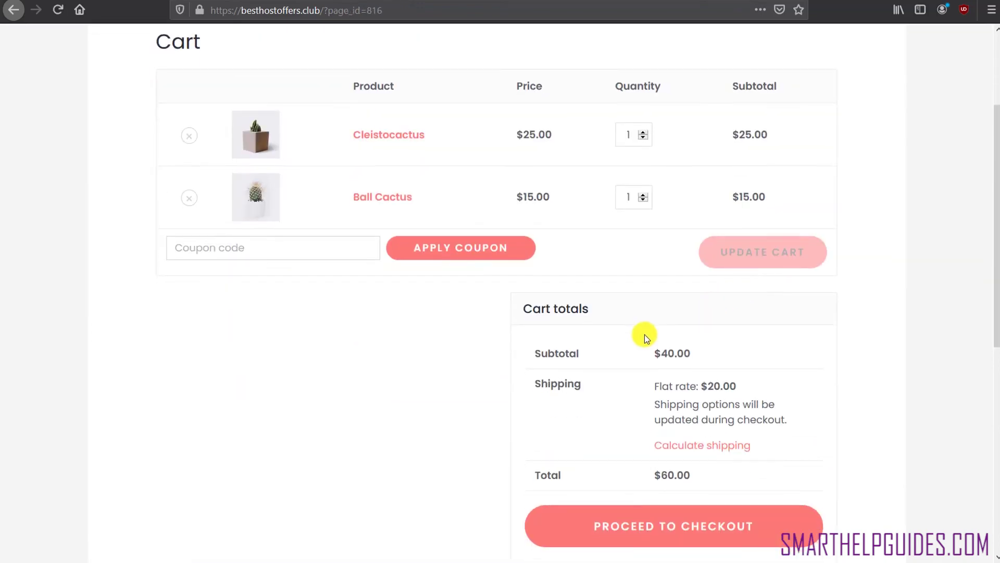
scroll(641, 333, "down", 3)
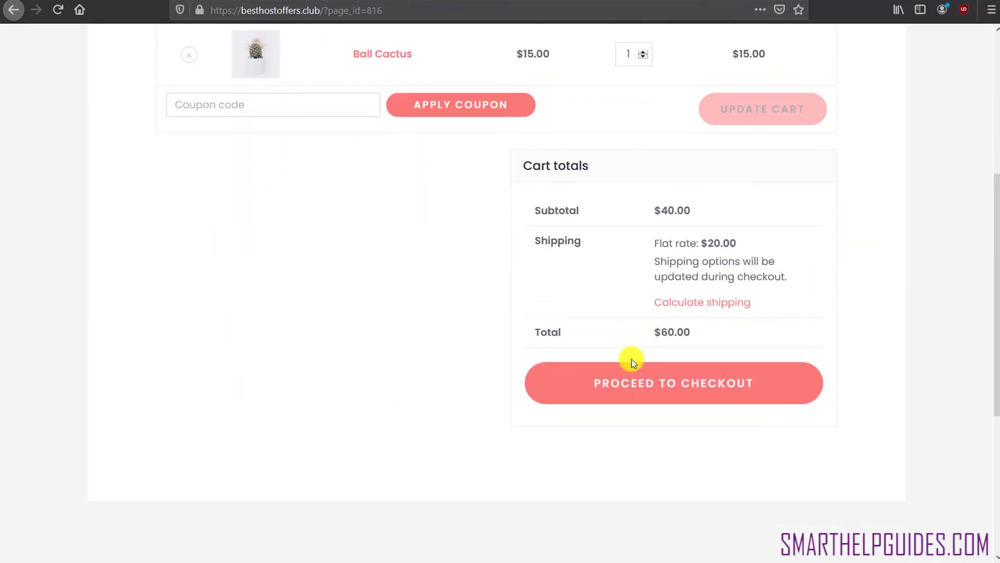
left_click(644, 384)
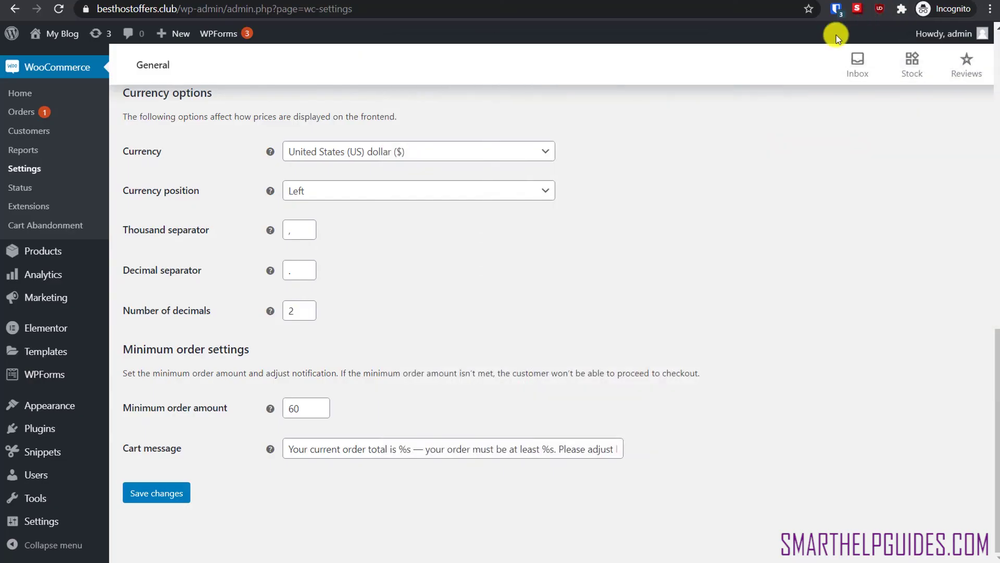
Set the minimum order amount to 70, save, and return to the cart window.
double_click(306, 412)
type("70")
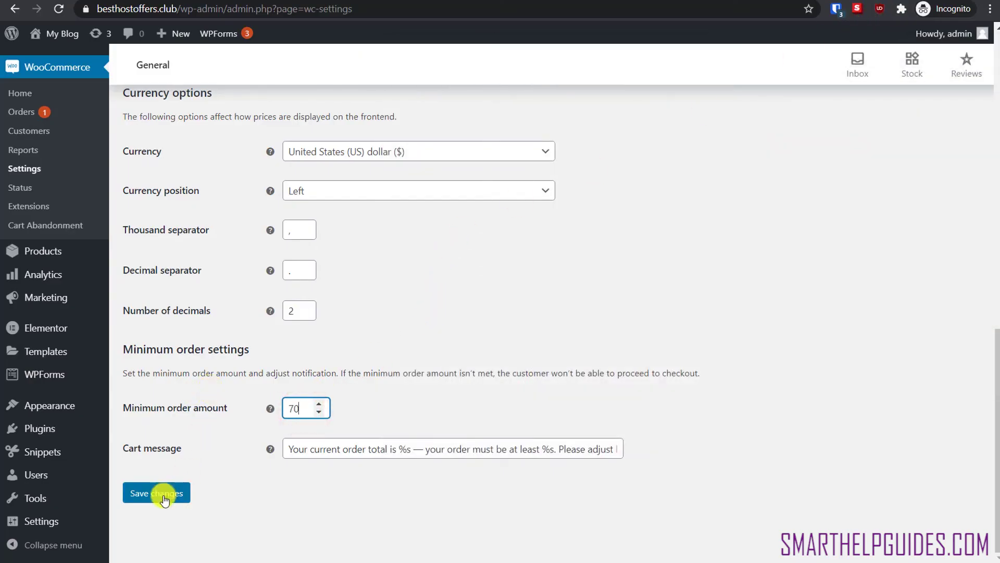
left_click(164, 499)
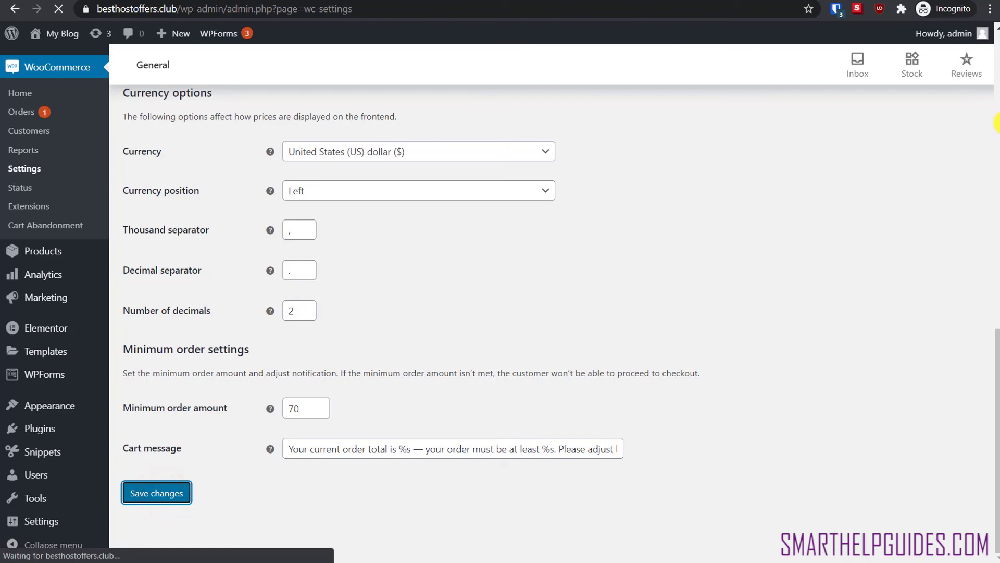
left_click(949, 161)
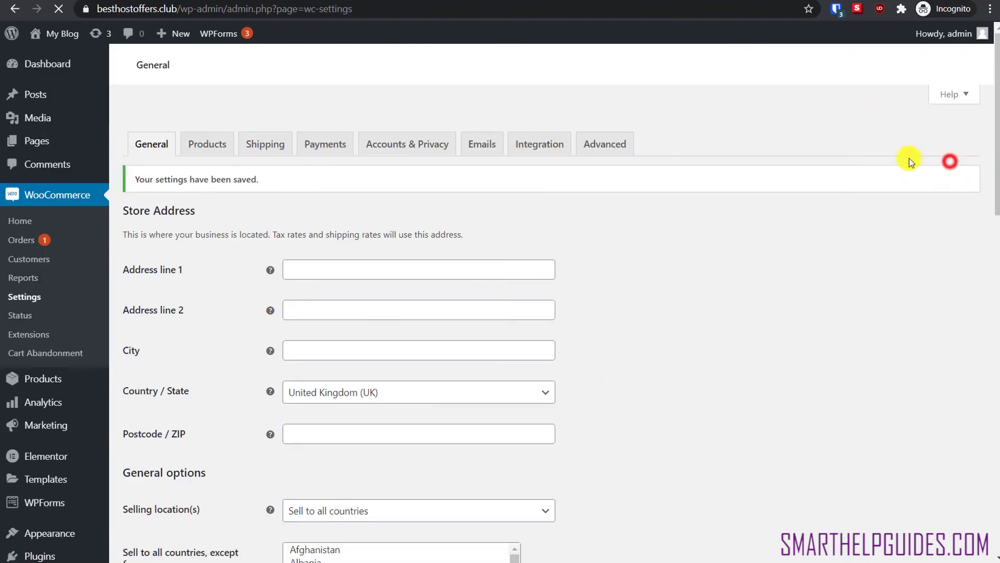
Reload the cart and attempt checkout, triggering the $70.00 minimum warning for the $60.00 order.
scroll(51, 143, "up", 3)
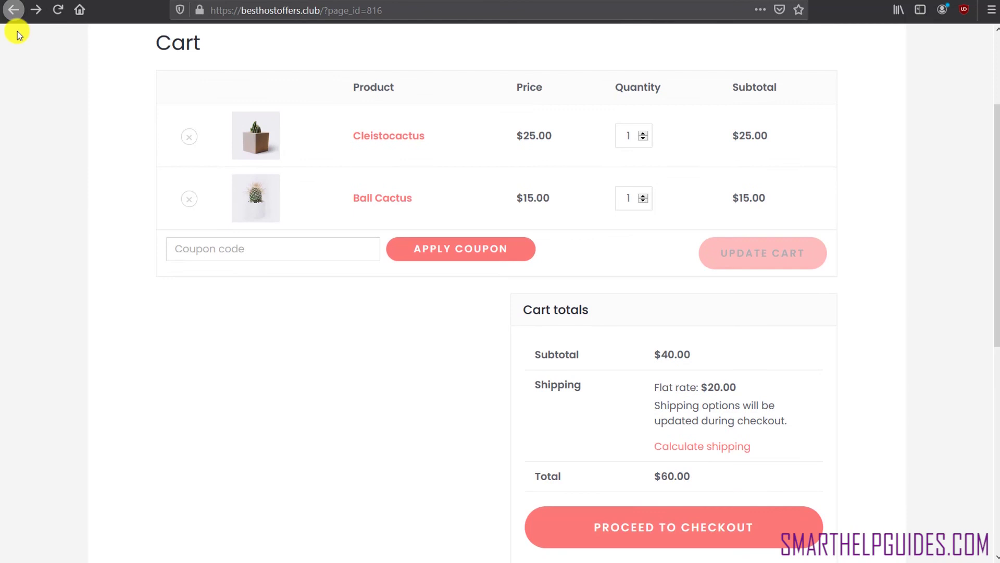
left_click(57, 10)
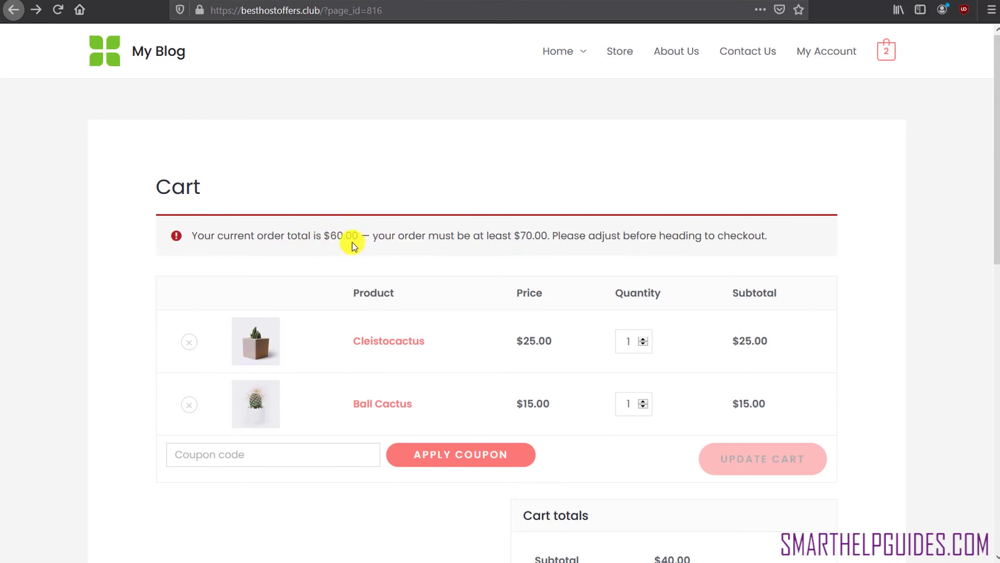
scroll(544, 245, "down", 8)
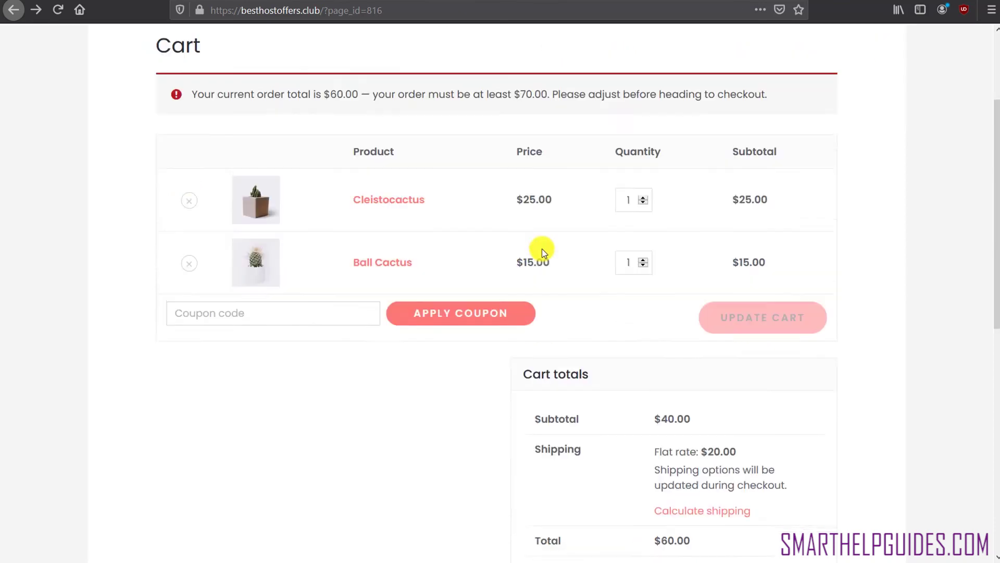
left_click(645, 300)
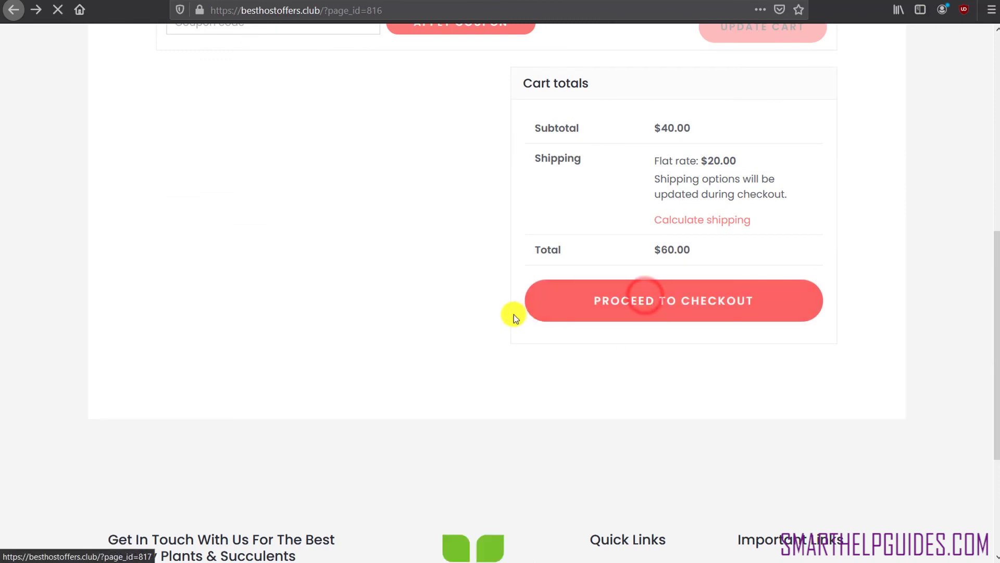